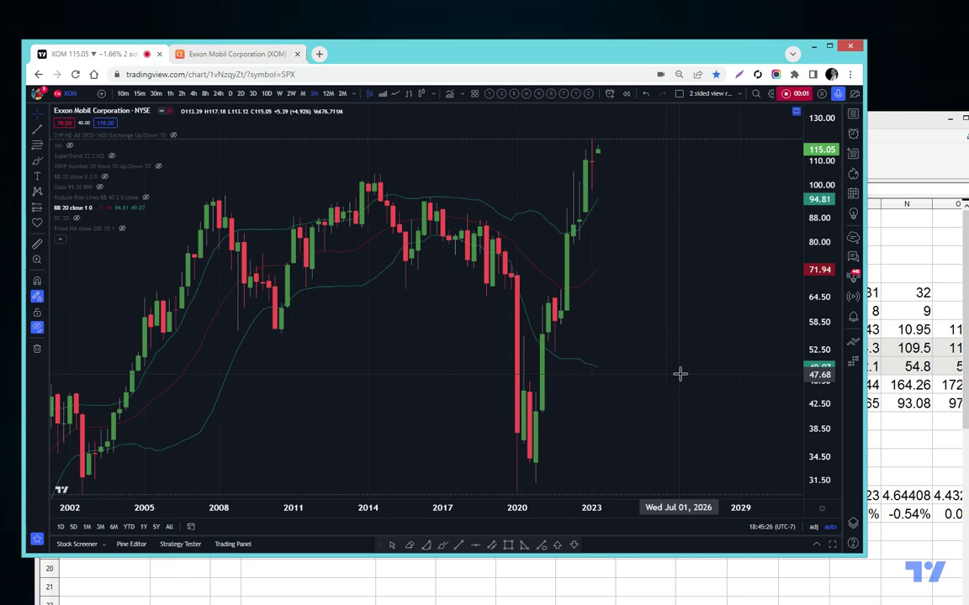
Step: Shift the XOM price chart so it spans 2005 through 2032
scroll(469, 378, up, 3)
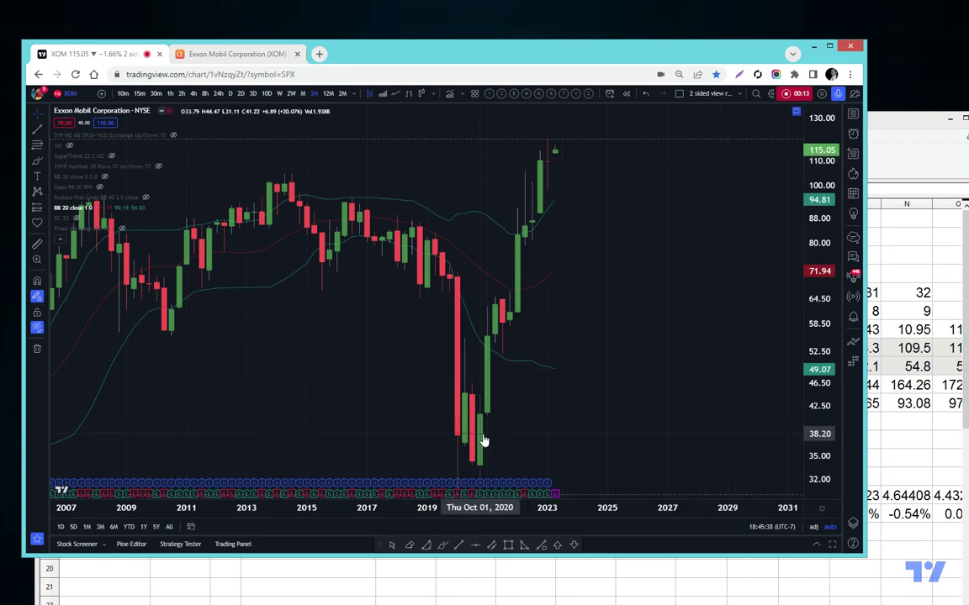
scroll(459, 450, up, 1)
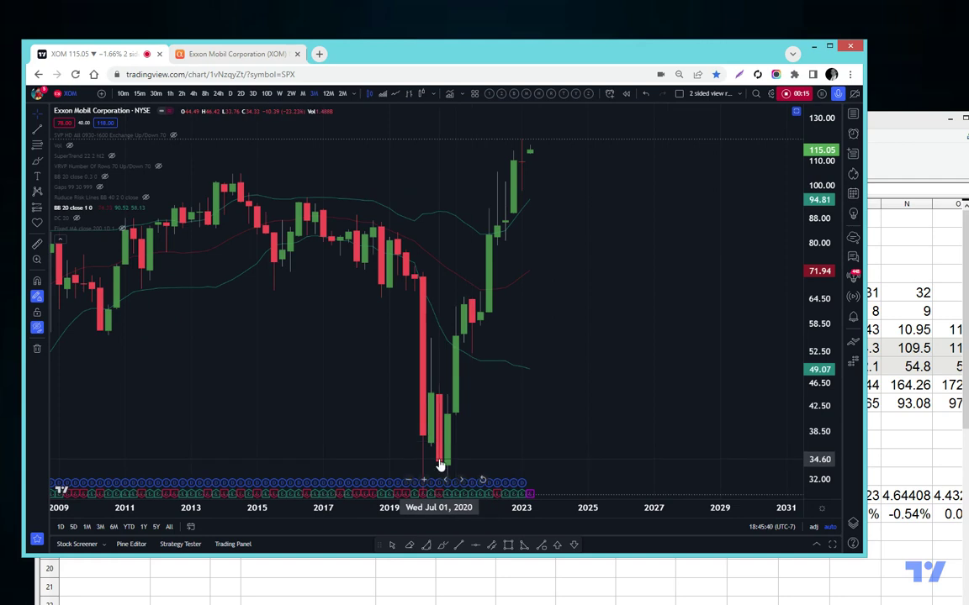
scroll(443, 457, up, 1)
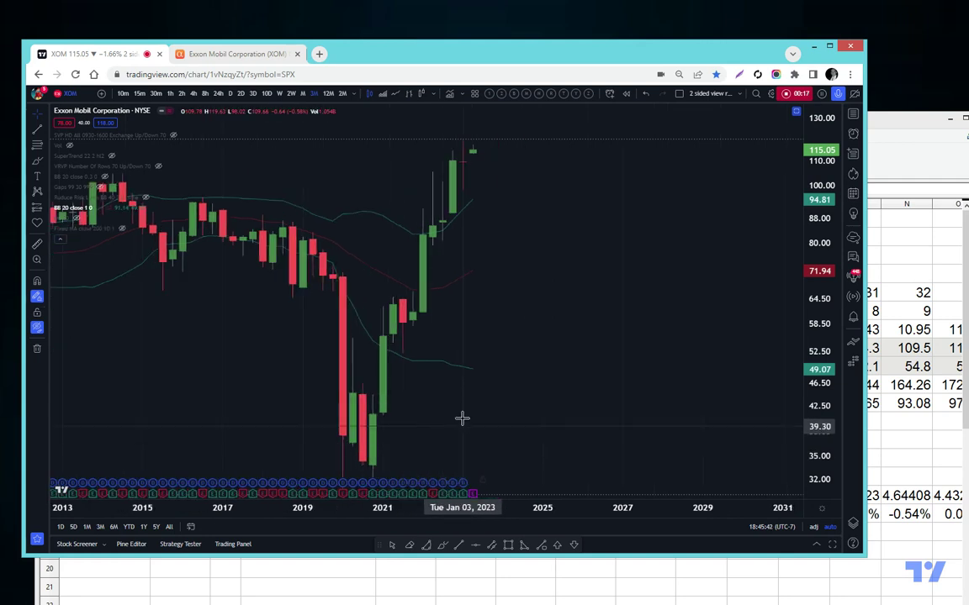
scroll(484, 416, down, 3)
drag(485, 408, 391, 407)
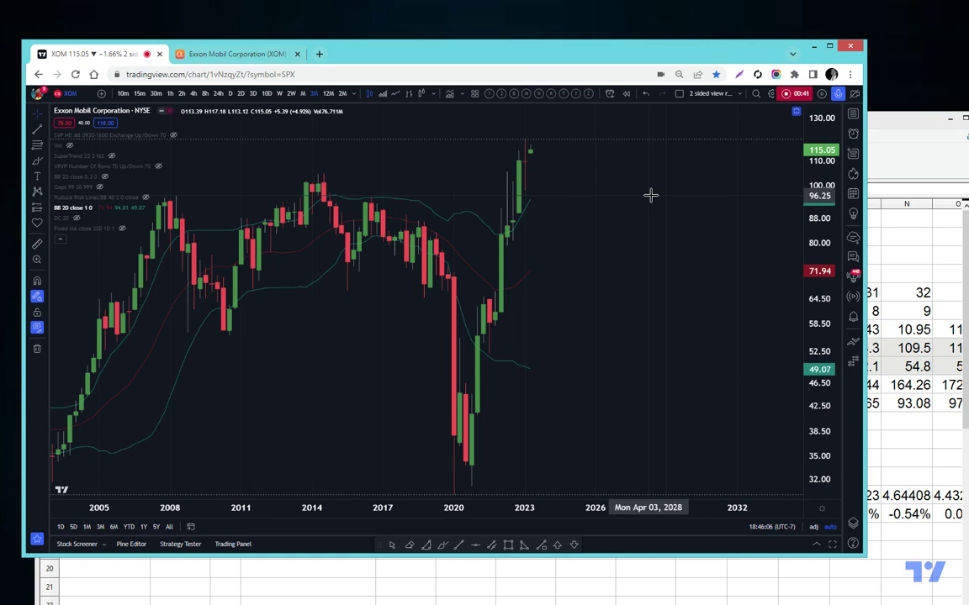
Step: Show XOM's Seeking Alpha summary and select the forward P/E value 11.11
click(239, 55)
scroll(363, 260, up, 7)
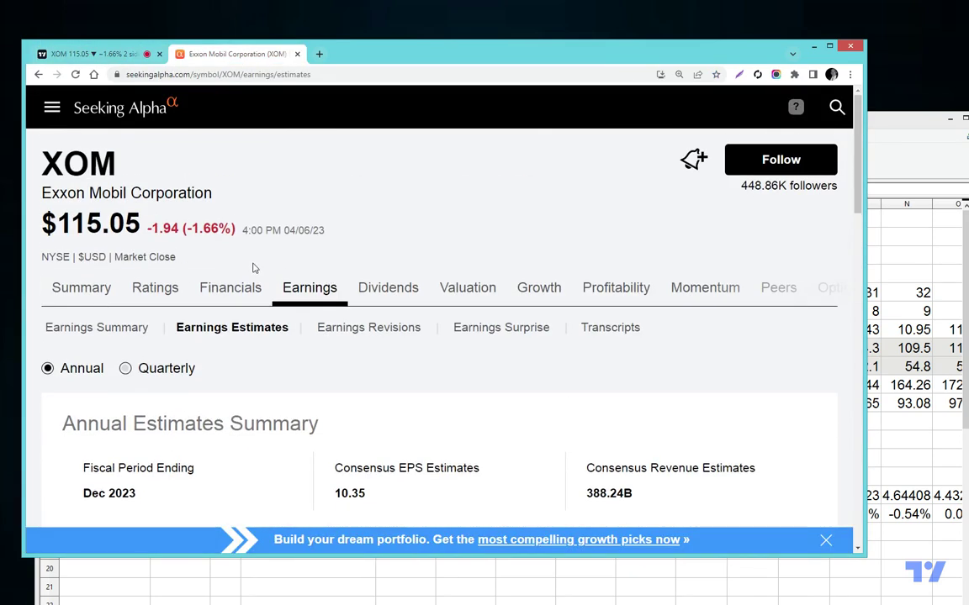
click(102, 286)
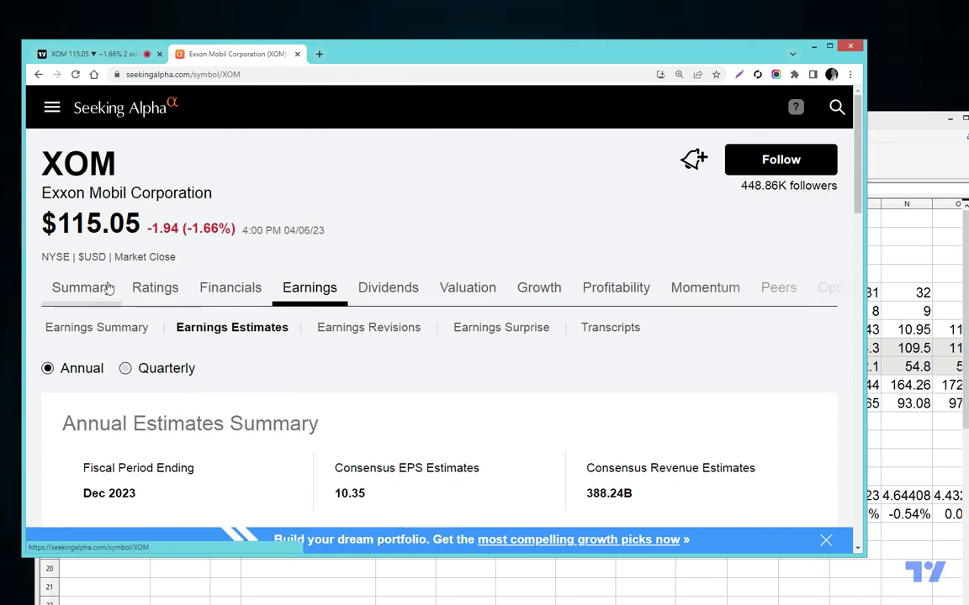
scroll(400, 320, down, 2)
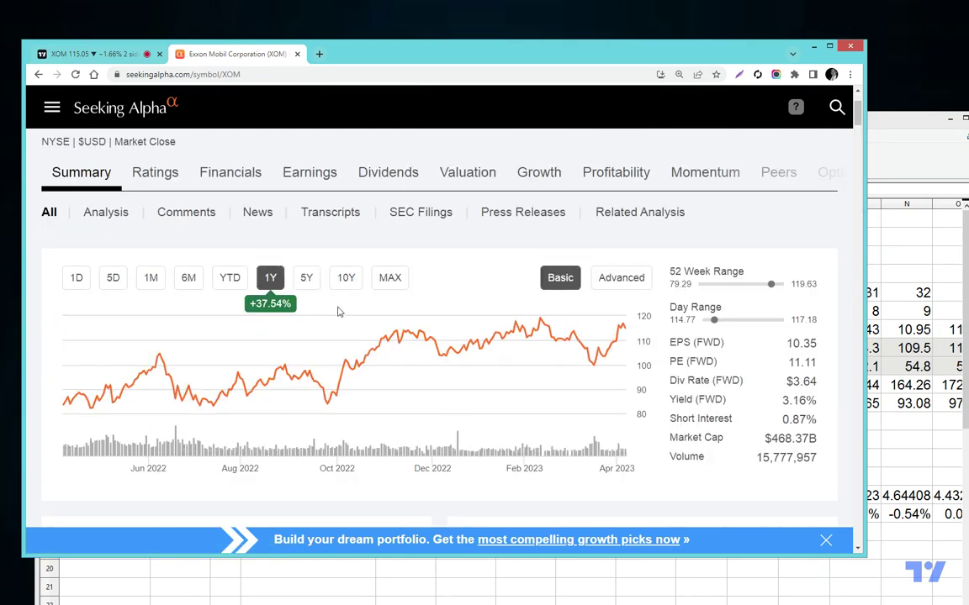
double_click(793, 362)
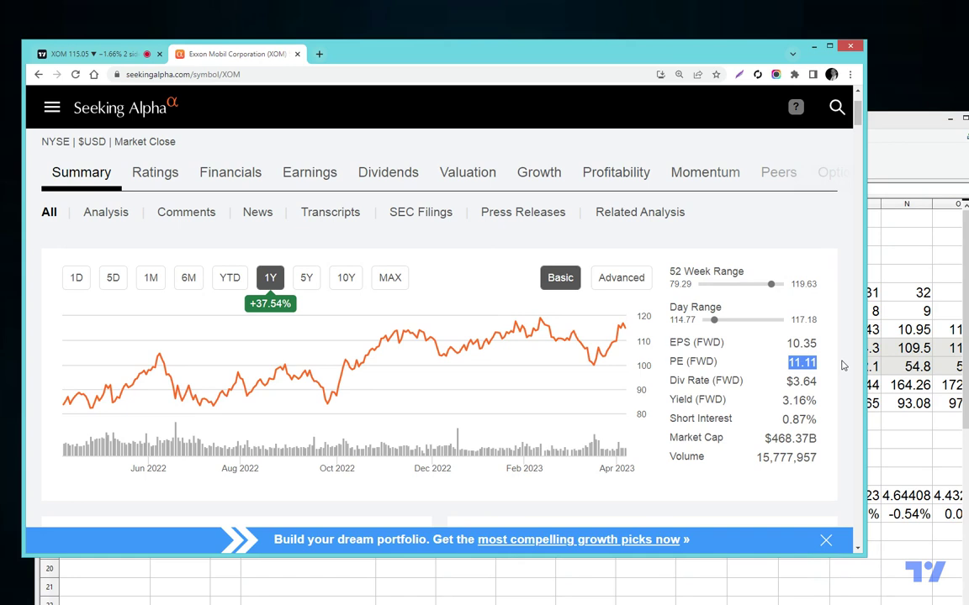
Step: Bring up XOM's annual EPS estimates table under Earnings
click(310, 180)
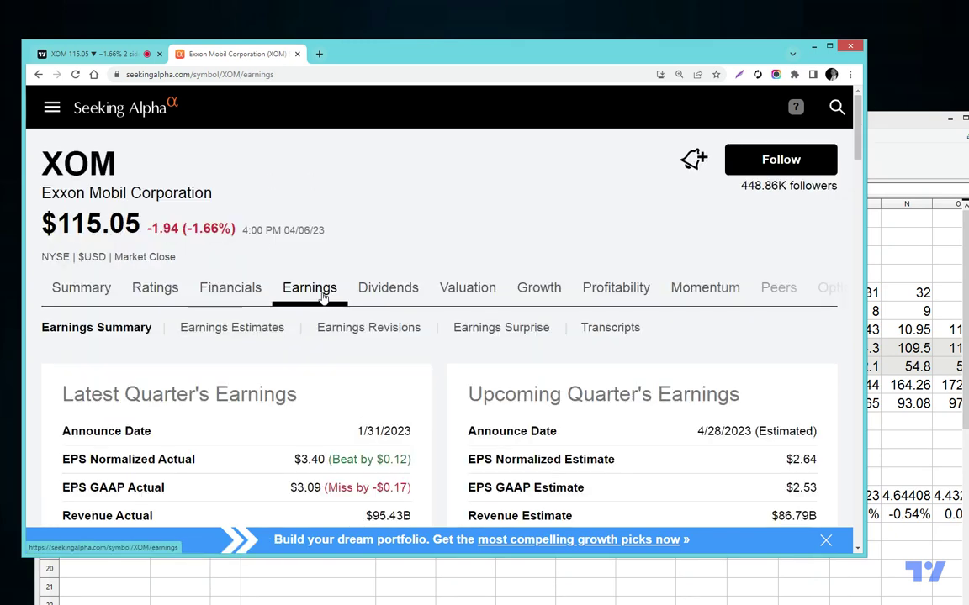
click(245, 330)
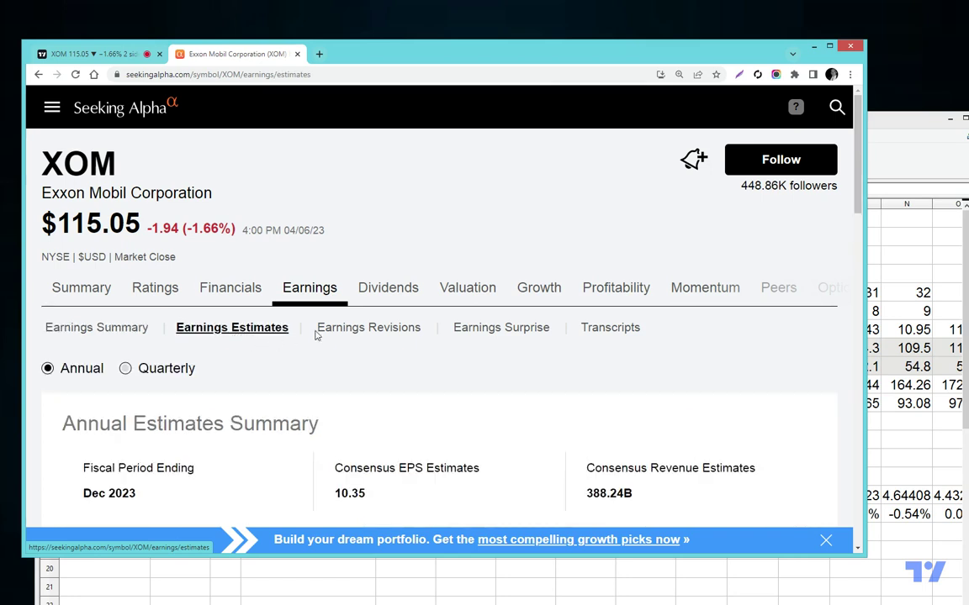
scroll(353, 312, down, 7)
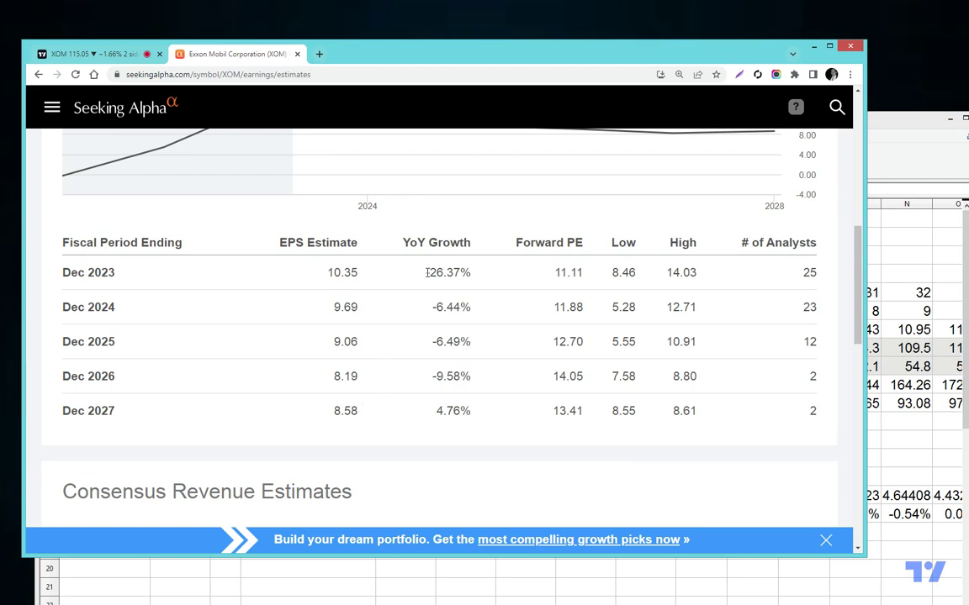
Step: Select each YoY growth figure for Dec 2023–2027 (-26.37%, -6.44%, -6.49%, -9.58%, 2027)
drag(423, 272, 480, 276)
drag(431, 308, 471, 308)
drag(430, 342, 469, 341)
drag(431, 376, 475, 376)
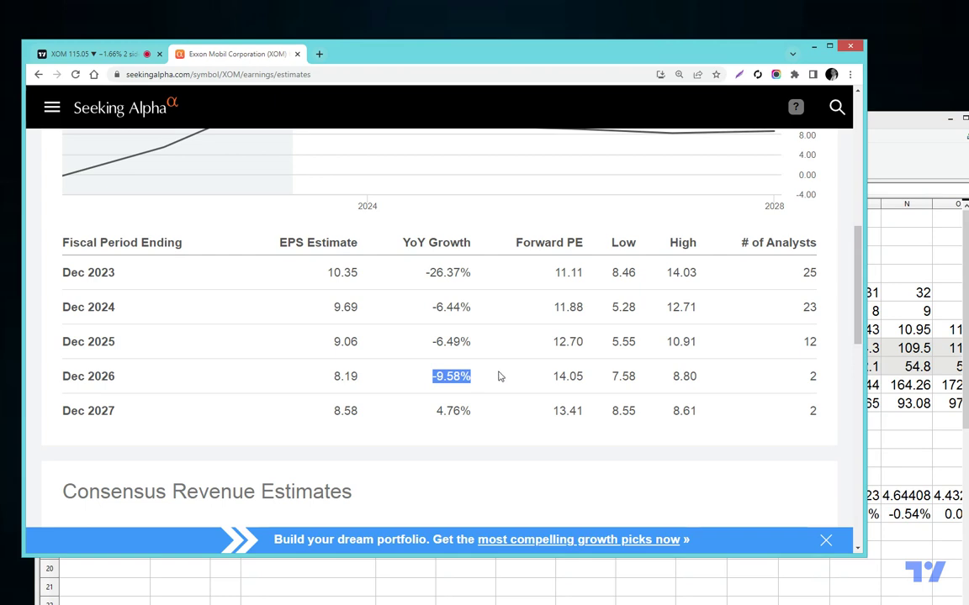
drag(443, 411, 476, 412)
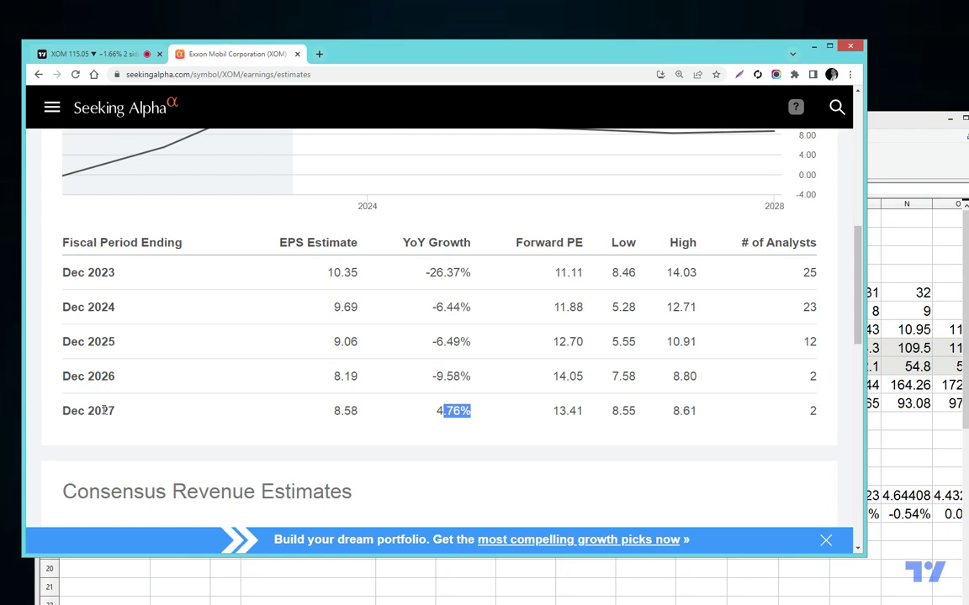
Step: Review the ticker, price and growth cells B2–B4 against the Dec 2027 growth of 4.76%
key(alt+Tab)
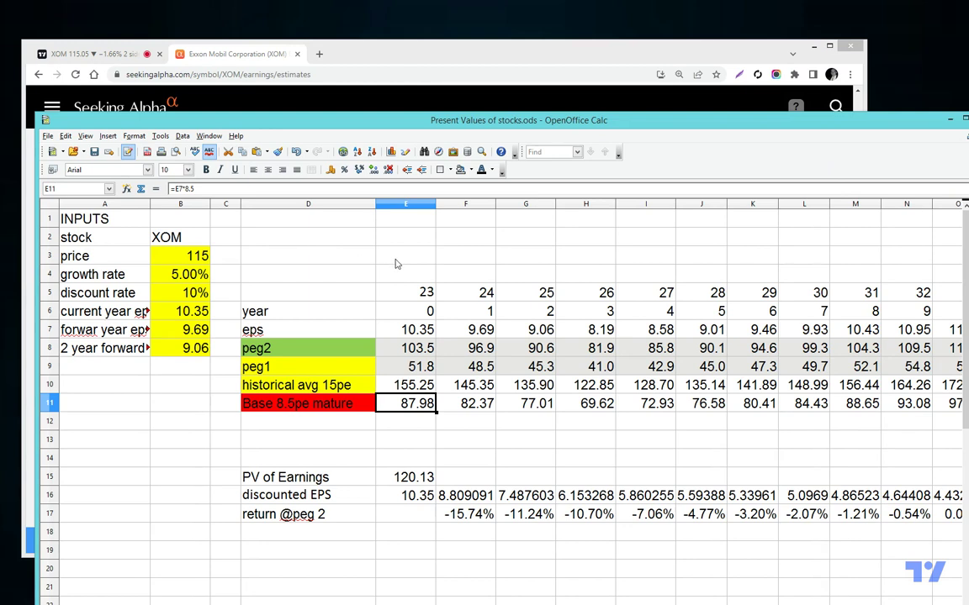
click(168, 236)
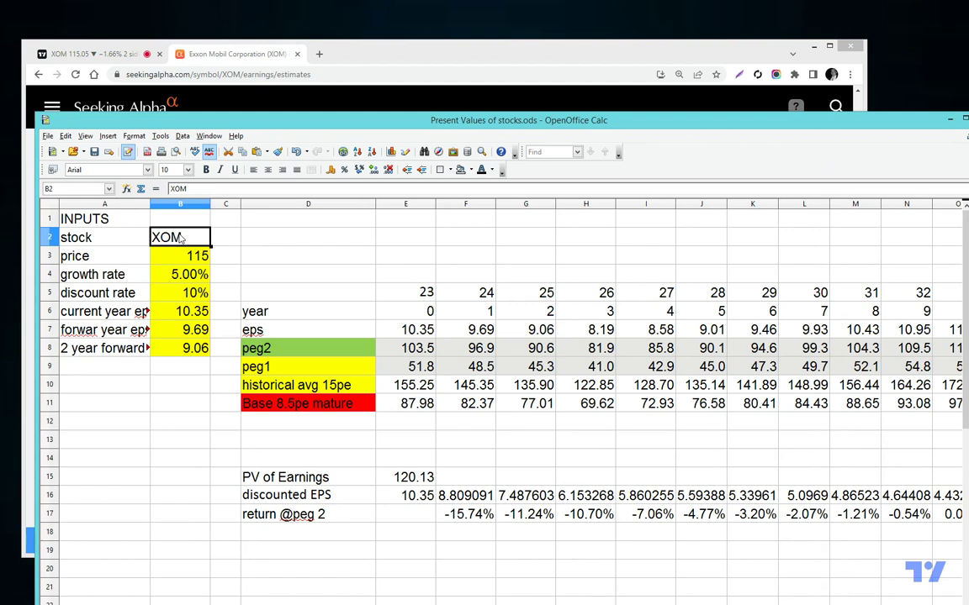
click(198, 262)
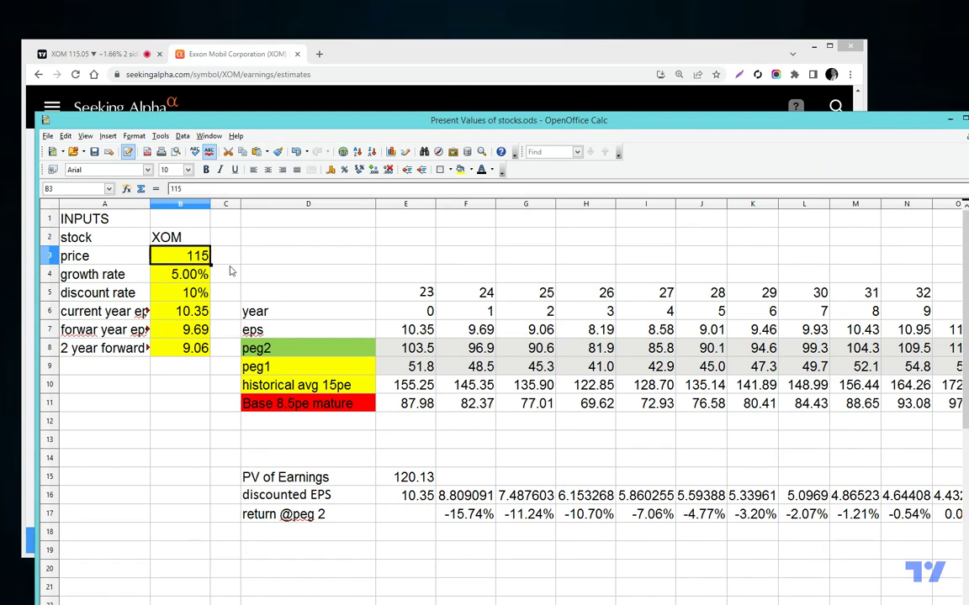
key(Down)
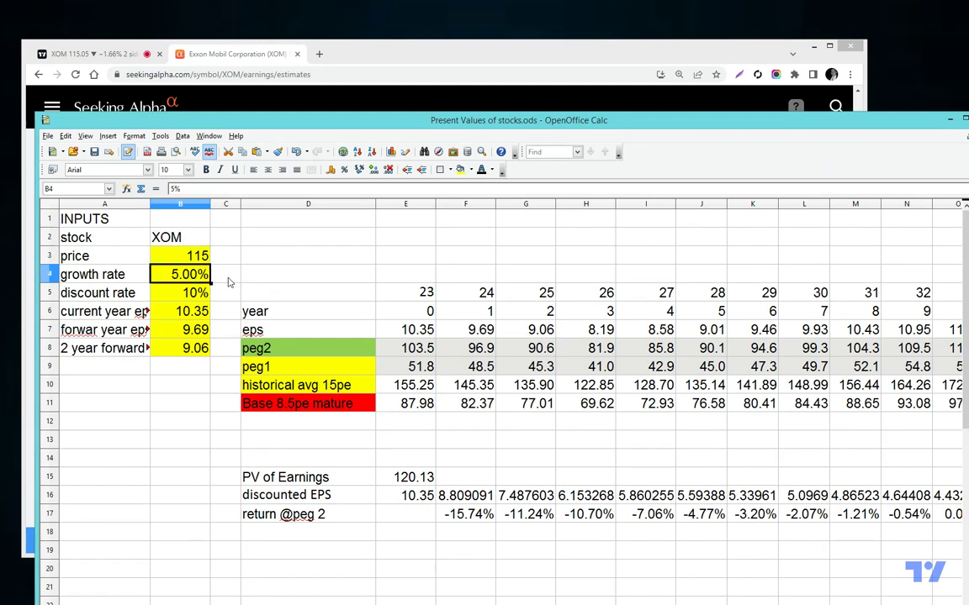
click(343, 52)
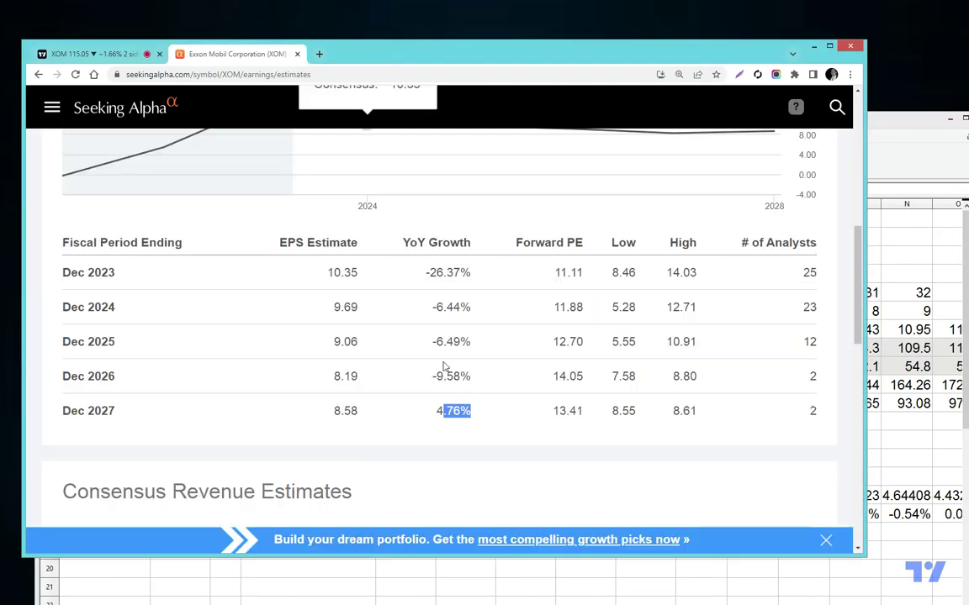
drag(461, 410, 436, 411)
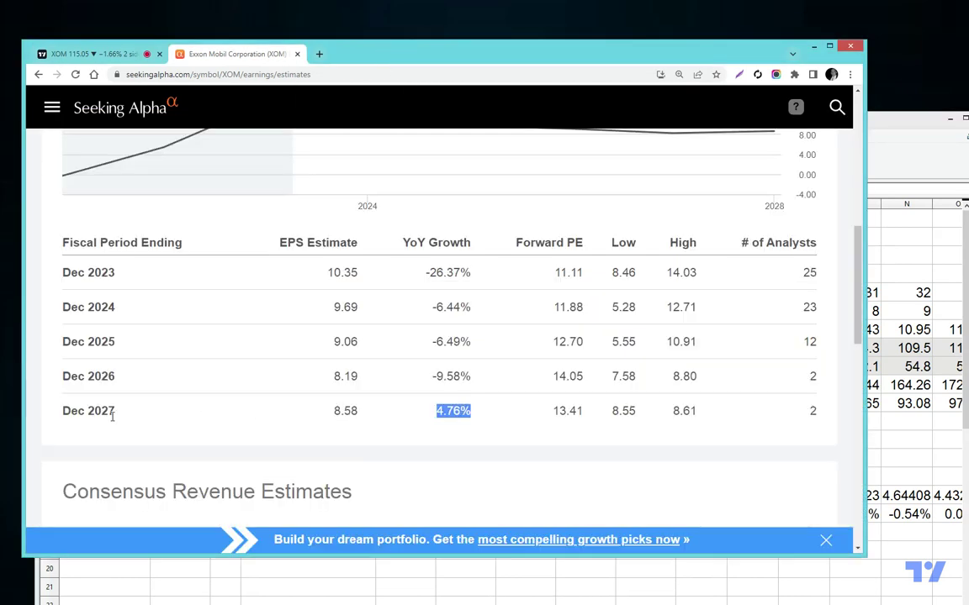
click(896, 124)
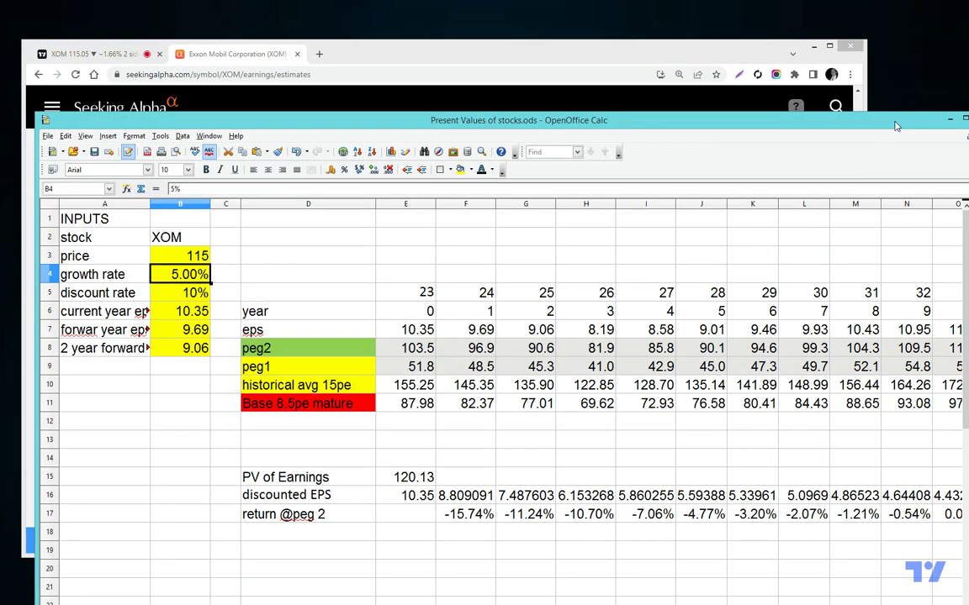
Step: Check the discount rate and EPS inputs 10.35, 9.69, 9.06, then confirm PV of Earnings 120.13
click(194, 294)
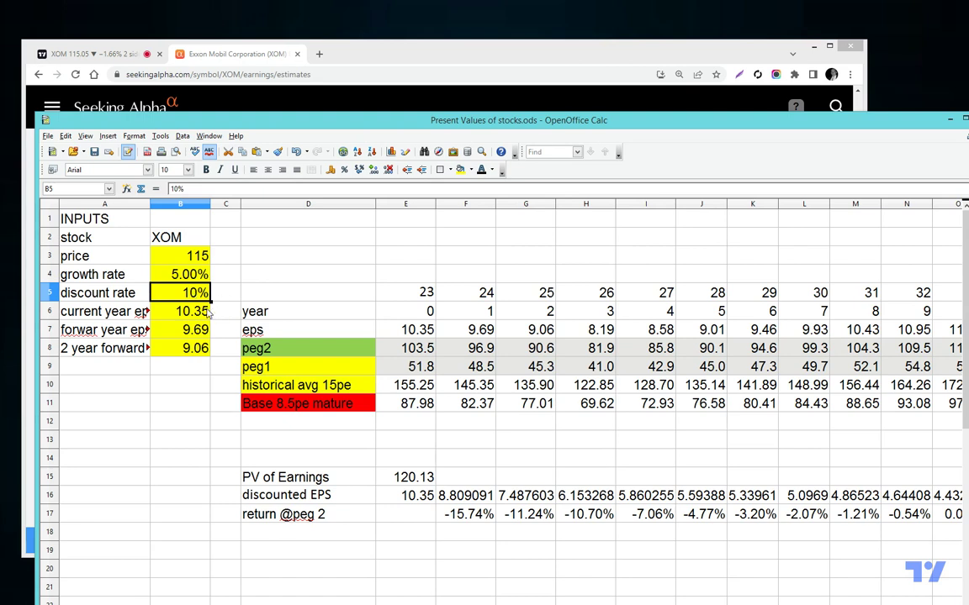
click(178, 311)
click(179, 330)
click(194, 351)
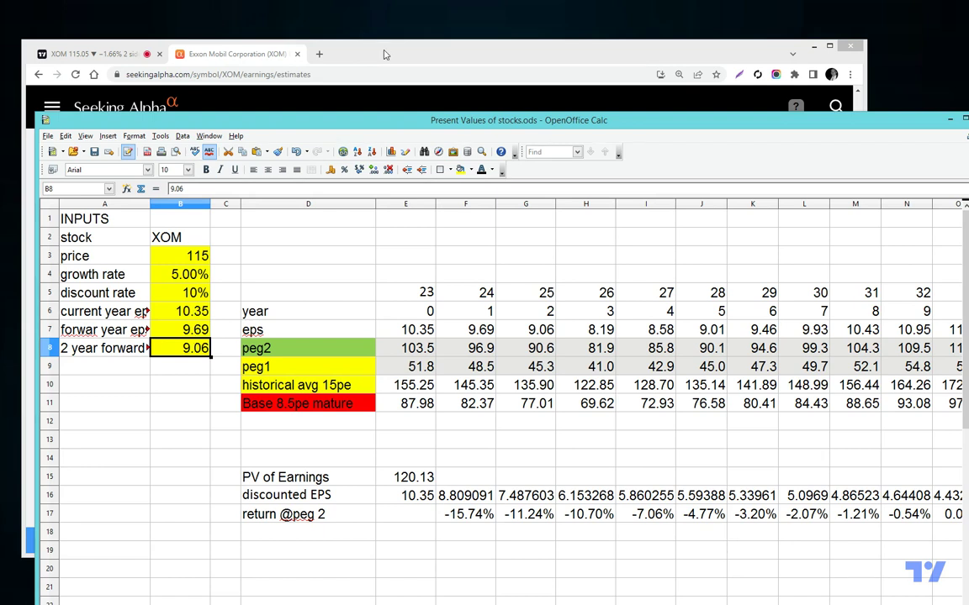
click(189, 102)
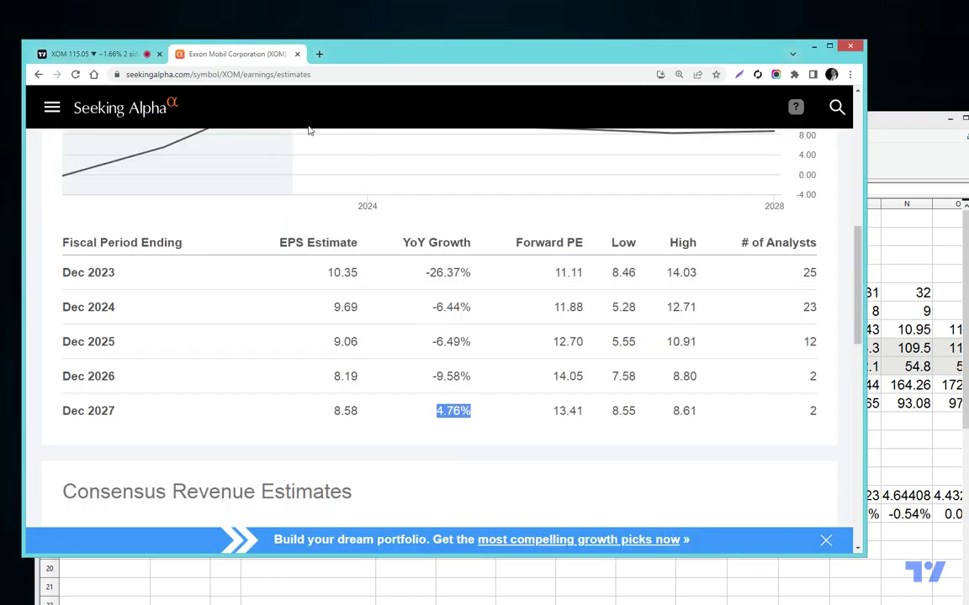
click(886, 129)
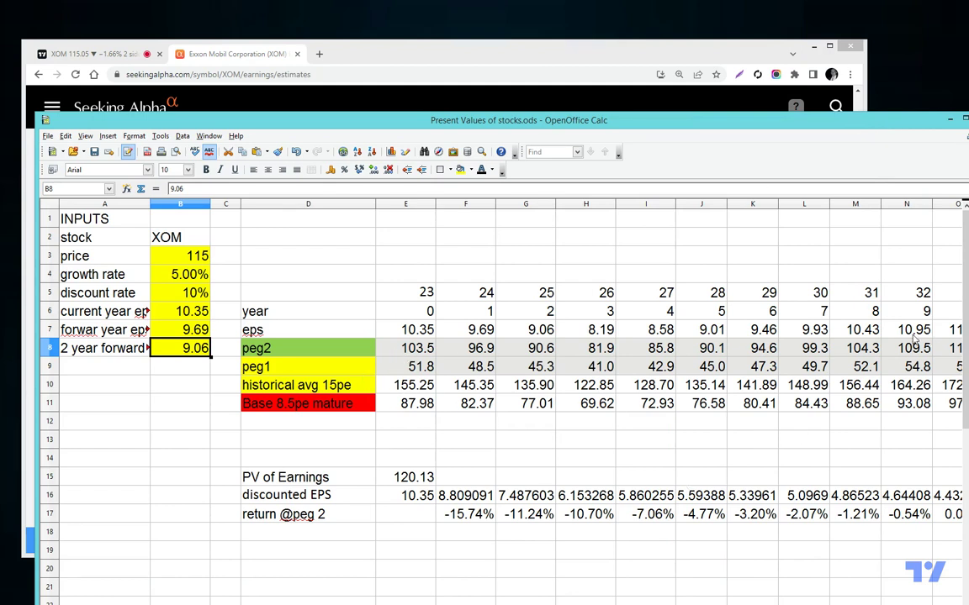
click(411, 477)
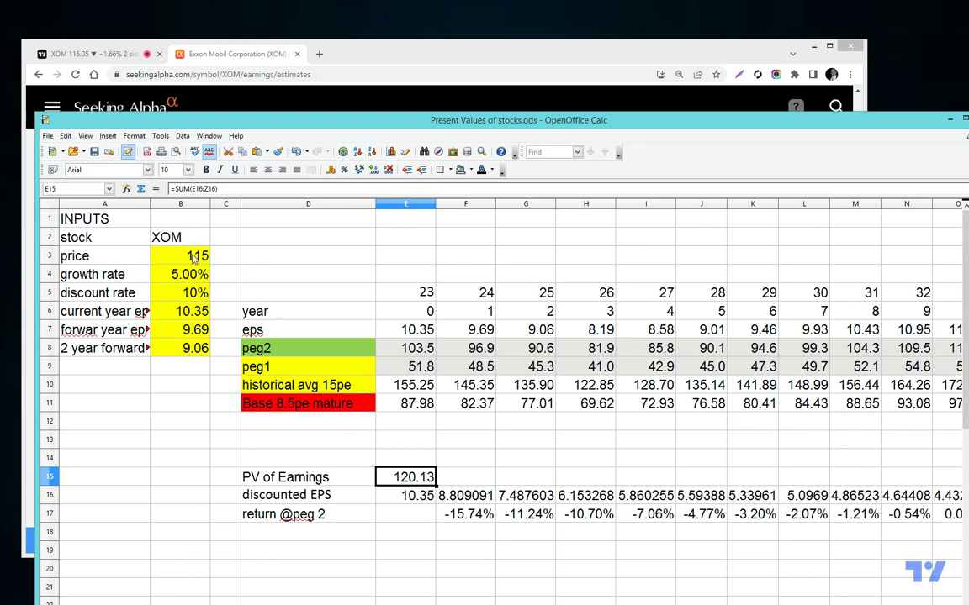
click(200, 258)
click(420, 480)
click(307, 366)
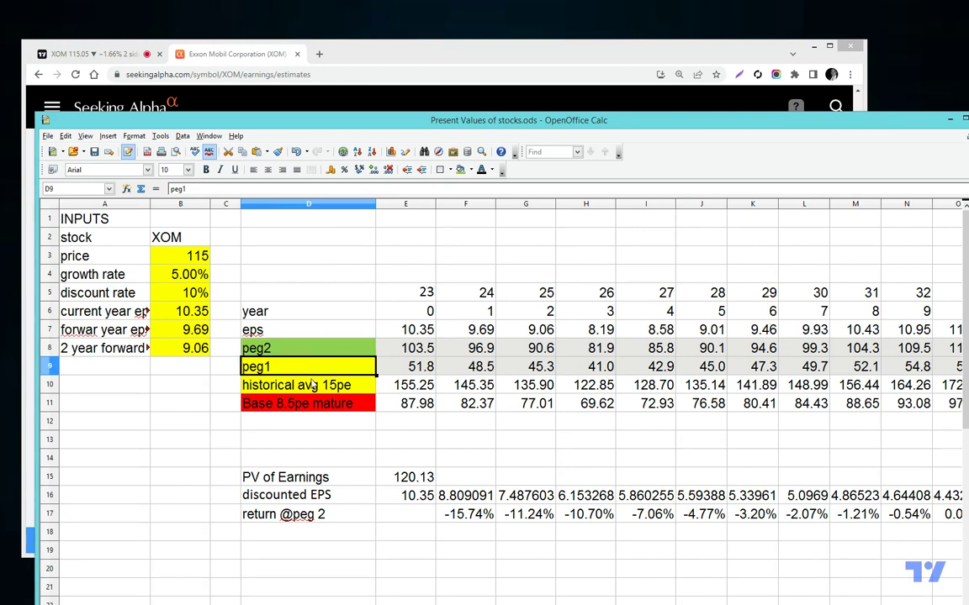
click(311, 385)
click(313, 404)
click(313, 350)
click(314, 372)
click(314, 385)
click(315, 405)
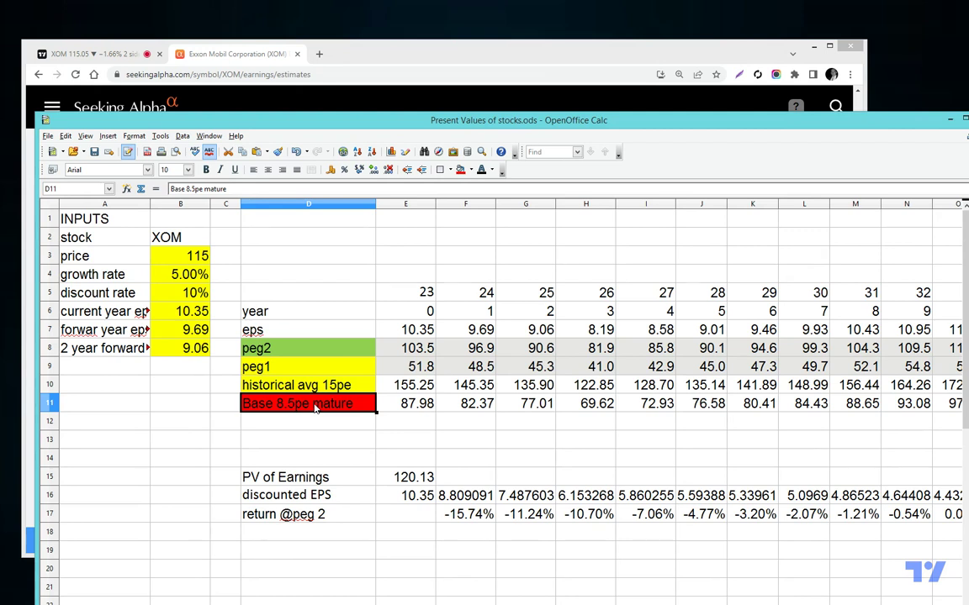
click(282, 349)
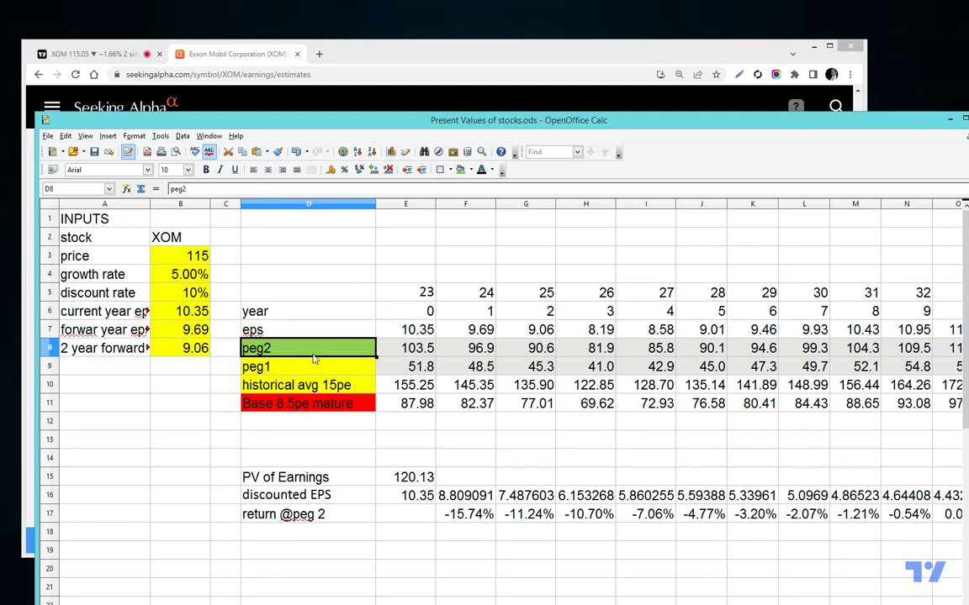
click(384, 353)
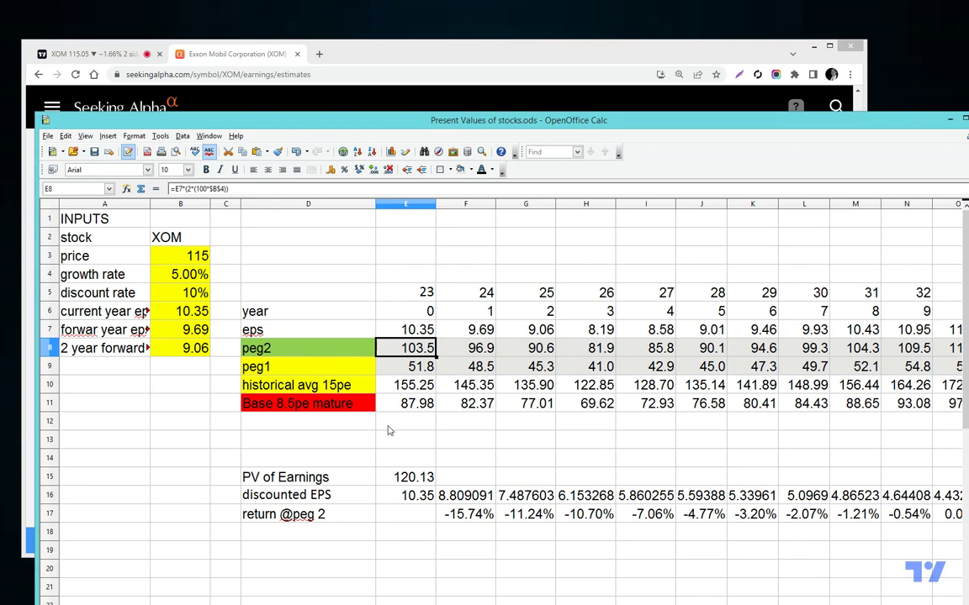
click(286, 407)
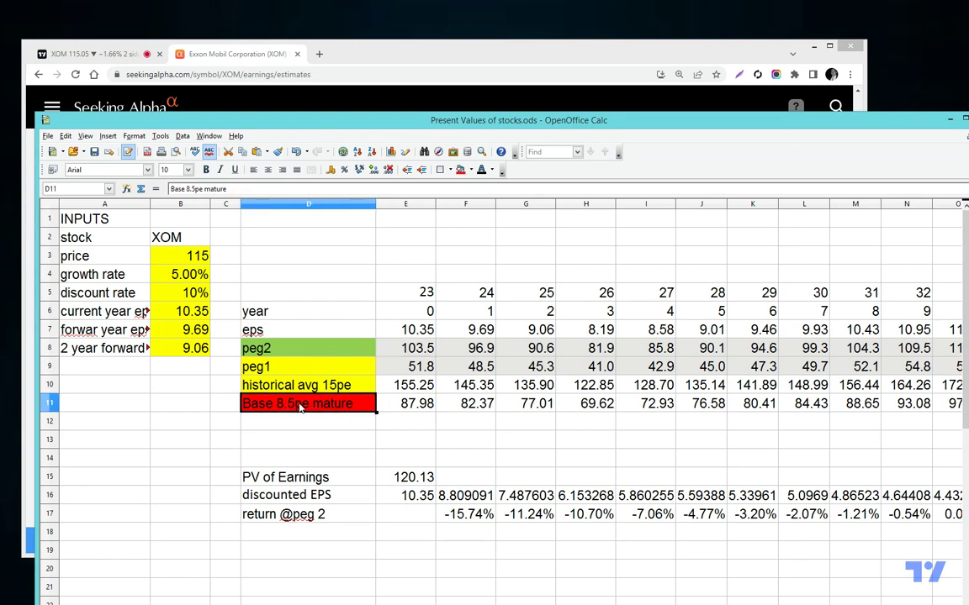
click(412, 411)
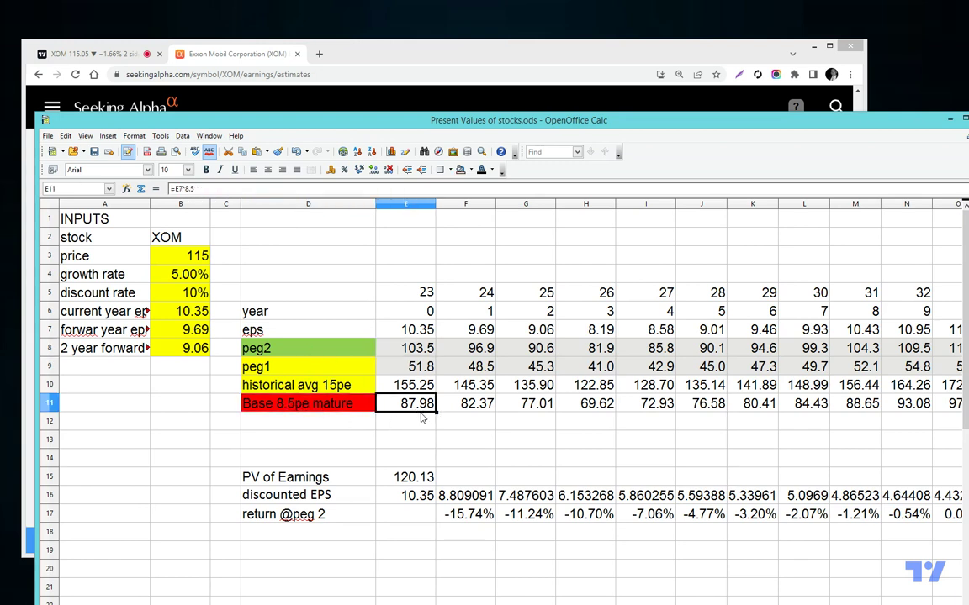
click(316, 409)
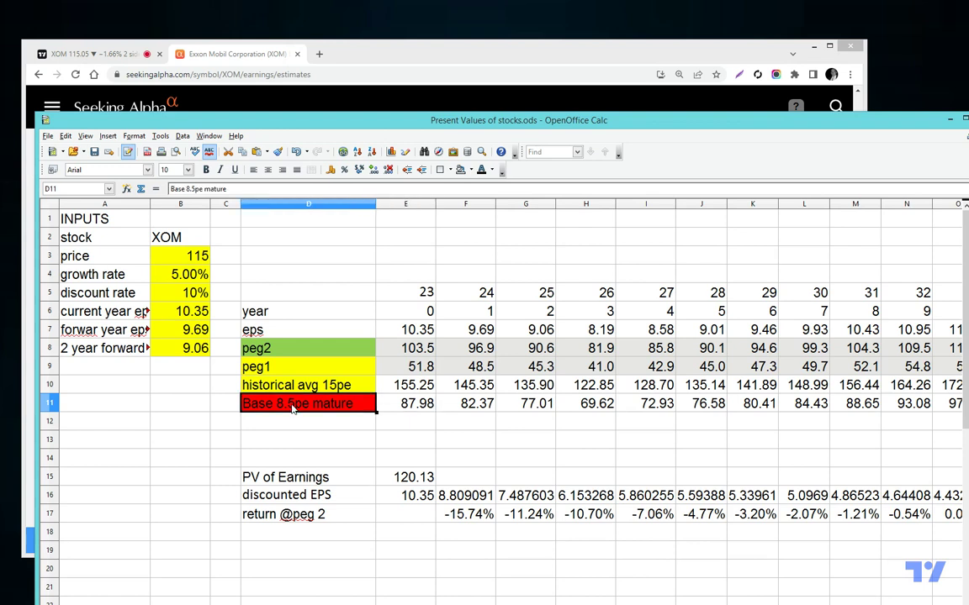
click(421, 410)
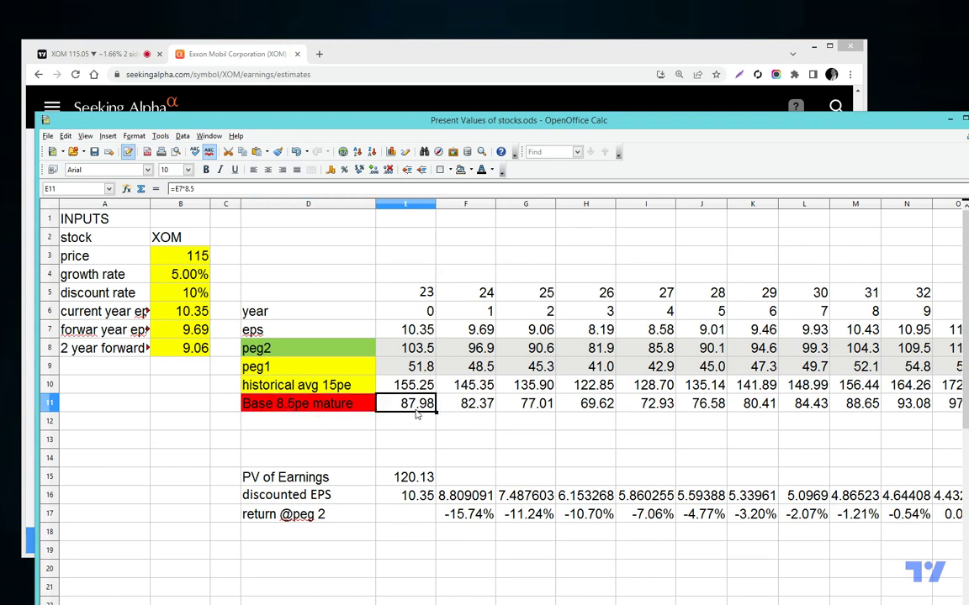
key(Right)
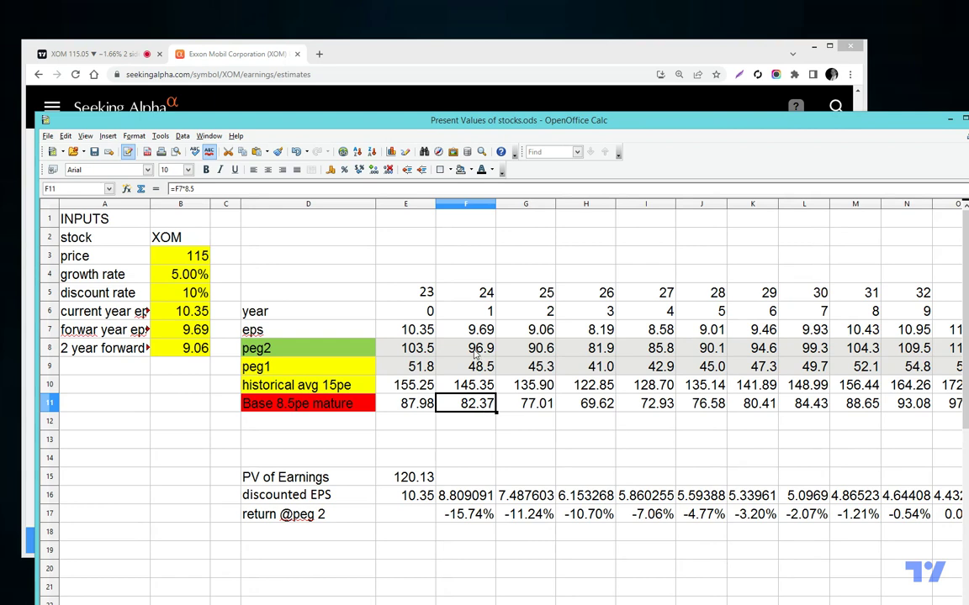
click(546, 406)
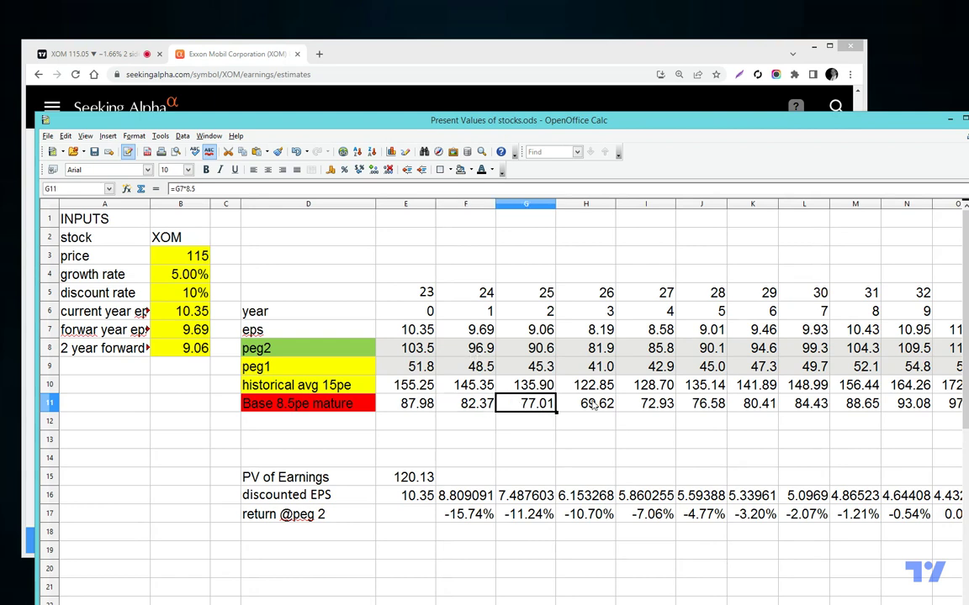
click(576, 406)
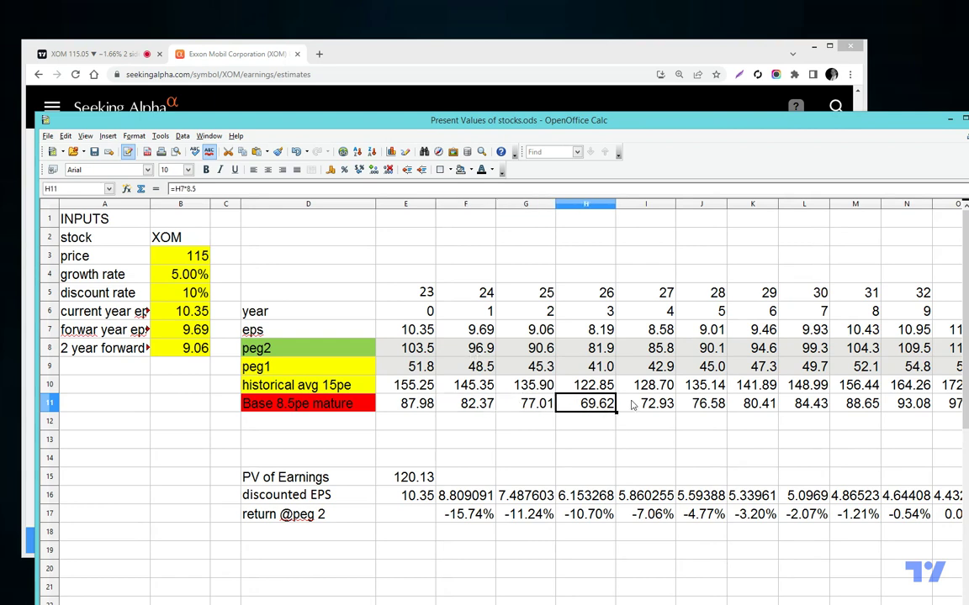
click(419, 352)
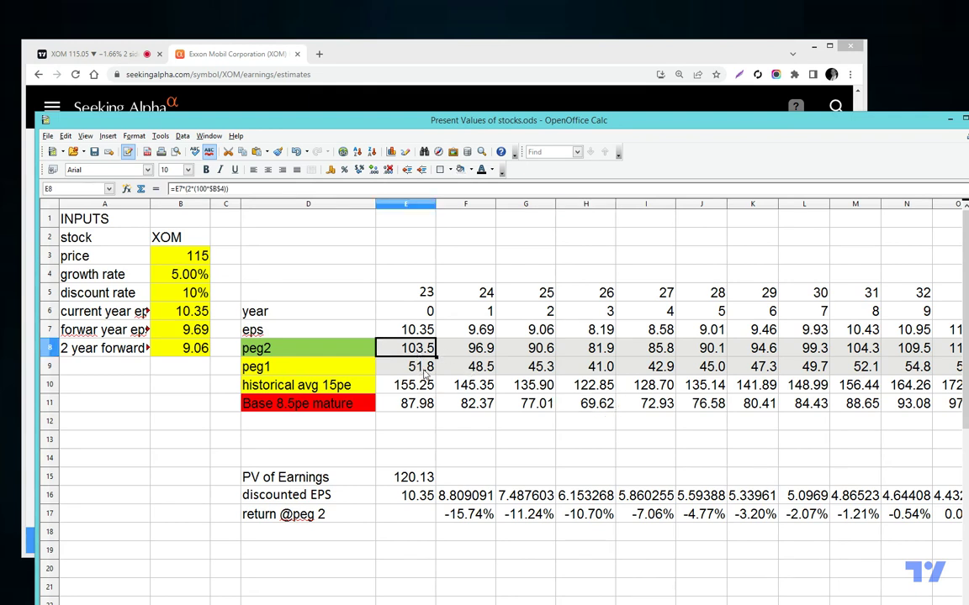
click(424, 477)
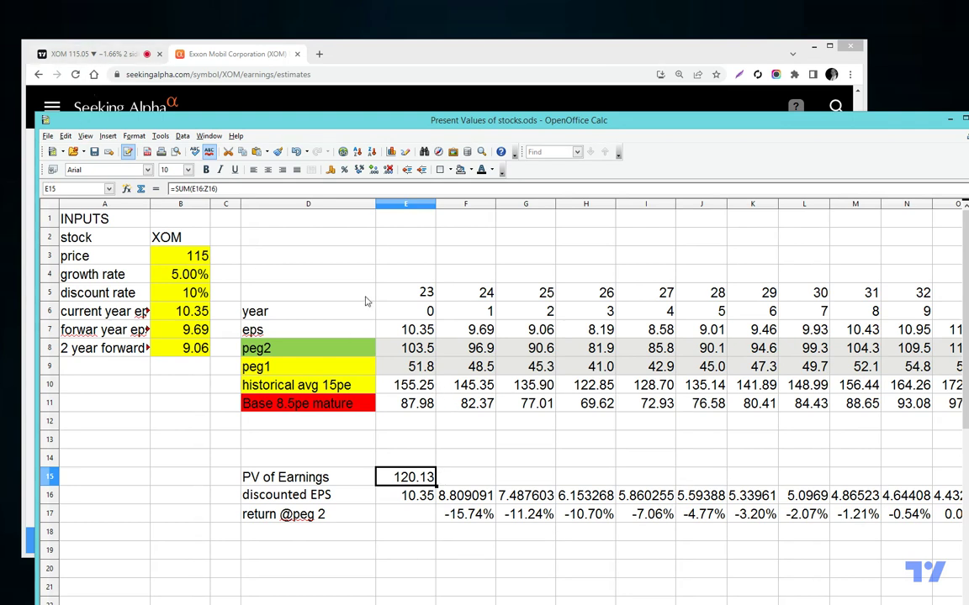
Step: Return to the TradingView long-term XOM candlestick chart priced at 115.05
click(91, 53)
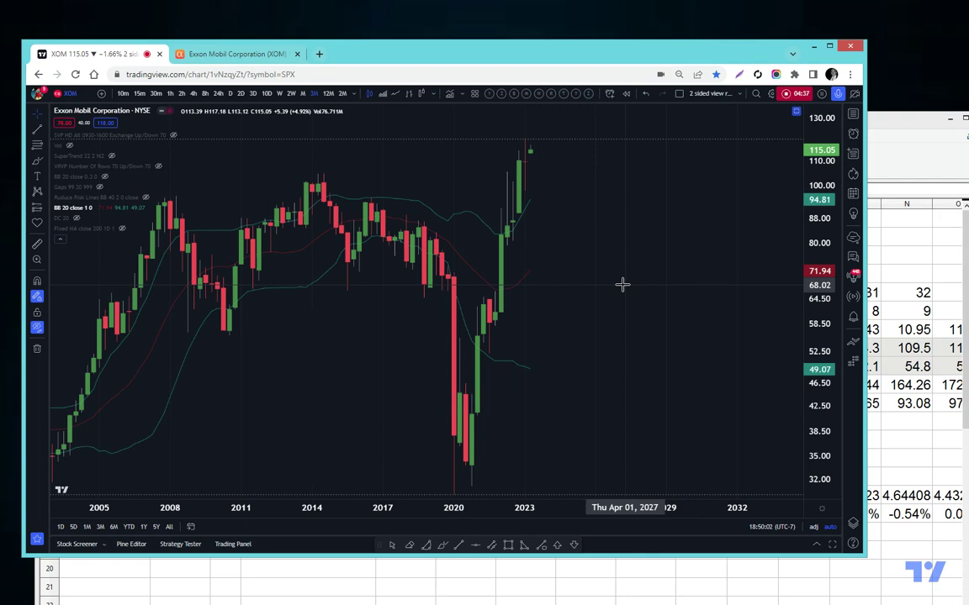
key(alt+Tab)
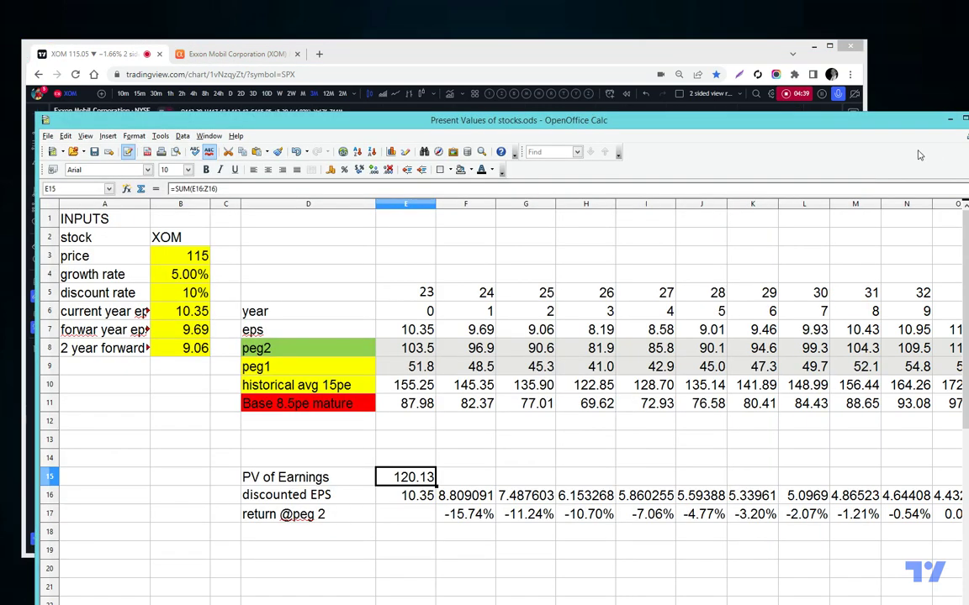
key(alt+Tab)
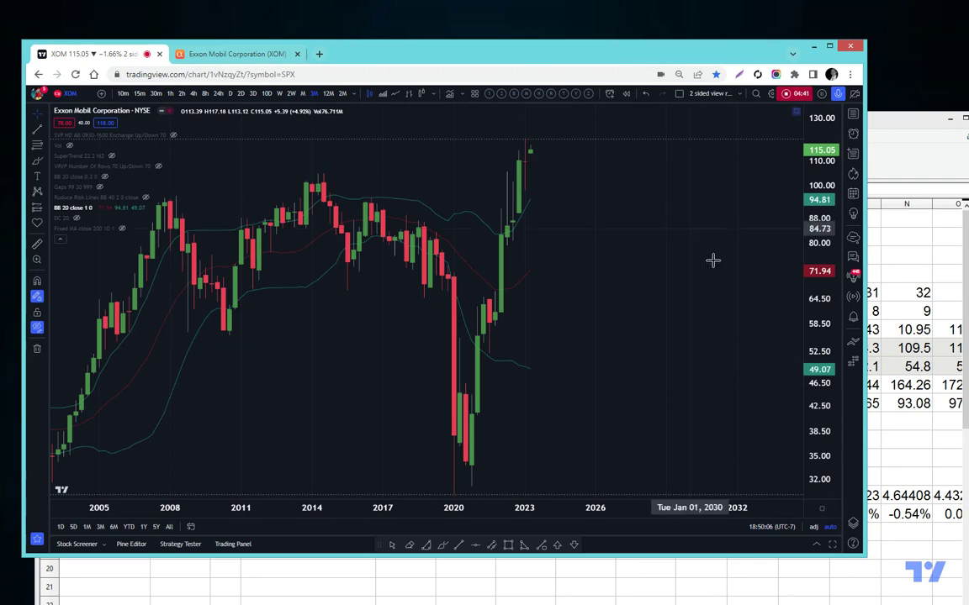